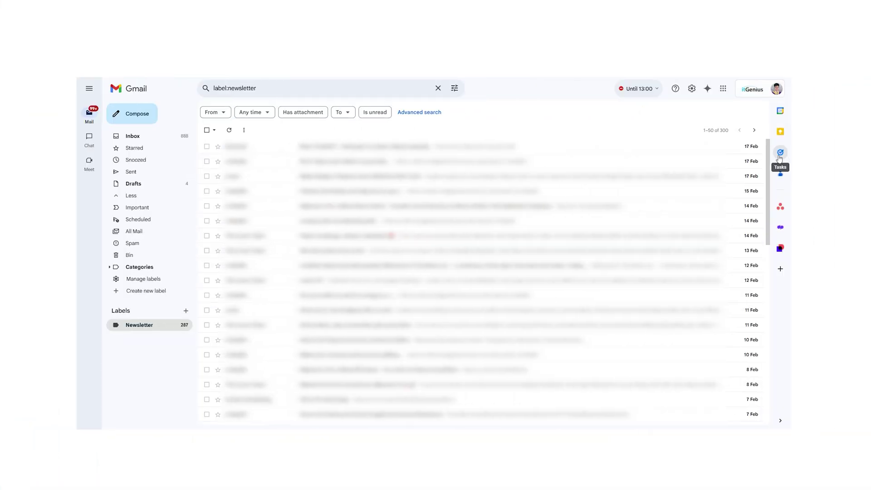
Add a task titled 'Task Today' to My Tasks from Gmail's Tasks side panel.
click(618, 177)
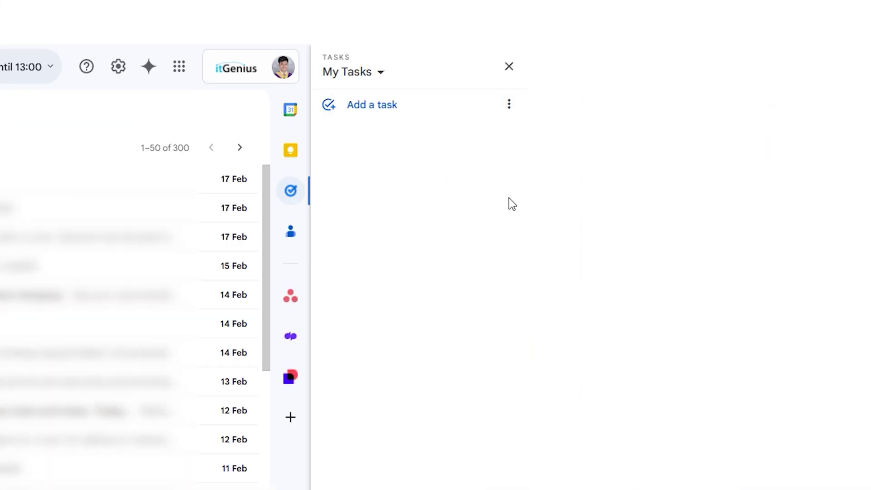
click(372, 109)
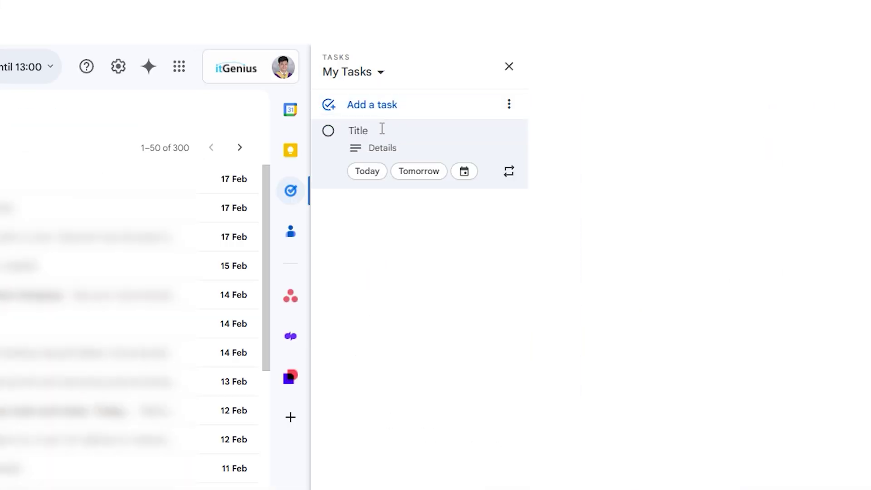
text(Task Today)
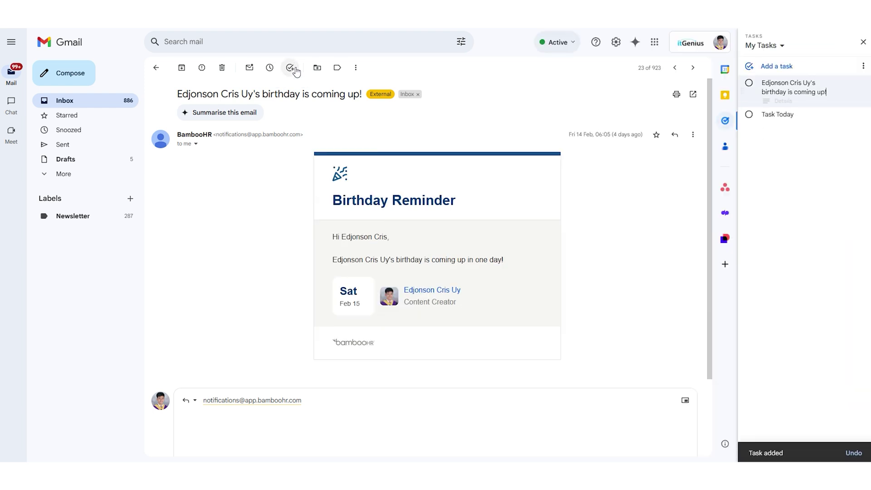
Retitle the birthday-reminder task 'Create a Birthday Video' and make it due tomorrow.
key(ctrl+a)
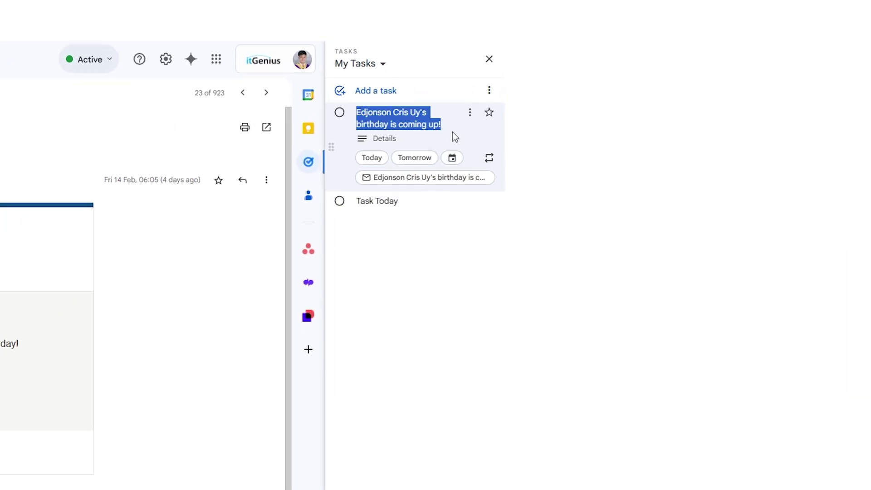
text(Create a Bi)
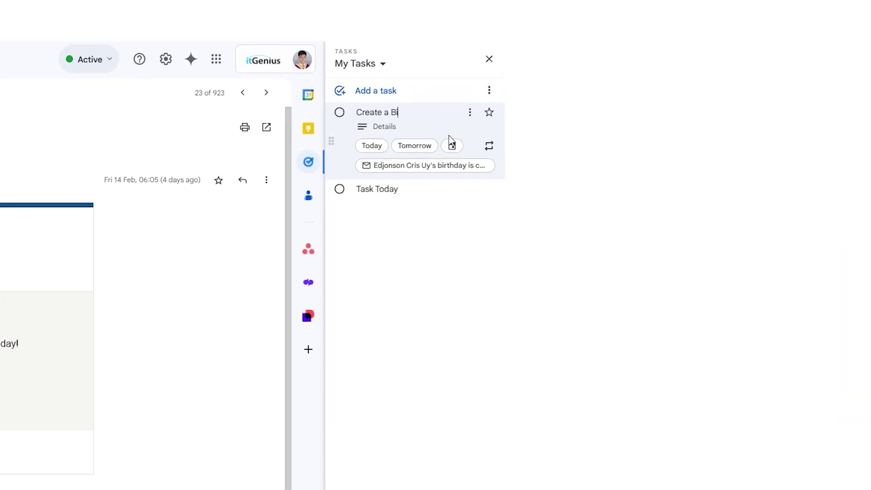
text(rthday)
text( V)
text(idw)
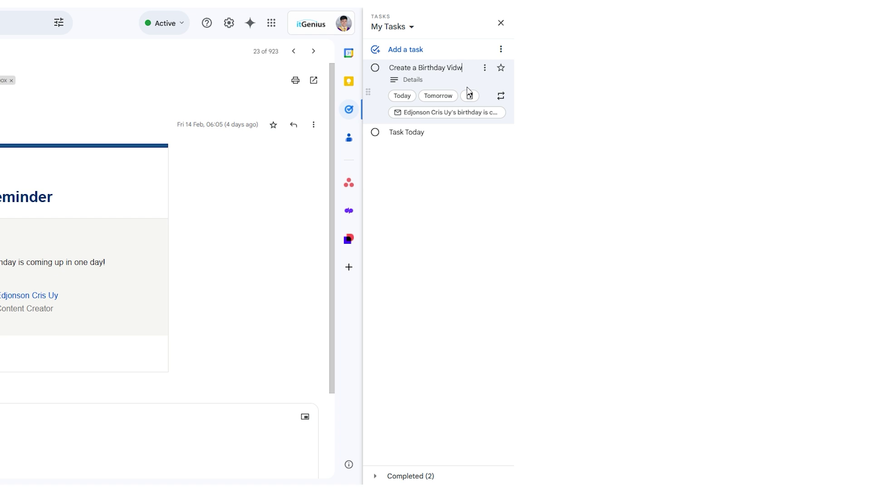
key(BackSpace)
text(eo)
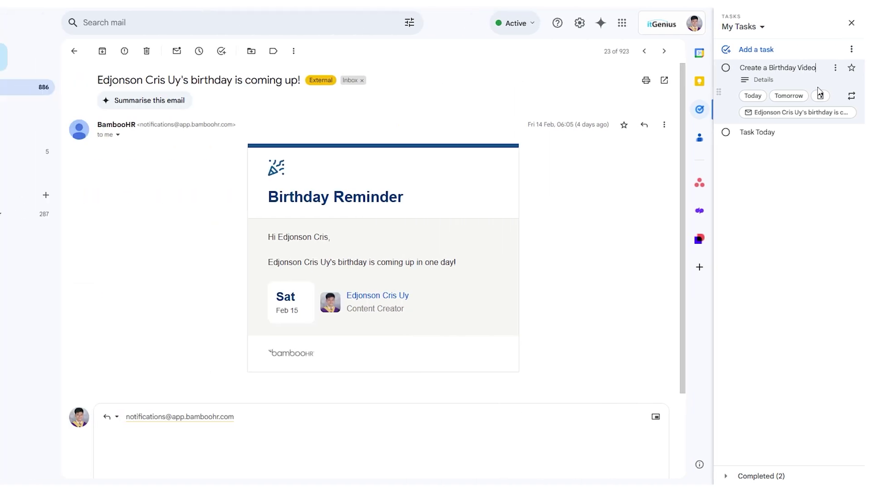
click(786, 97)
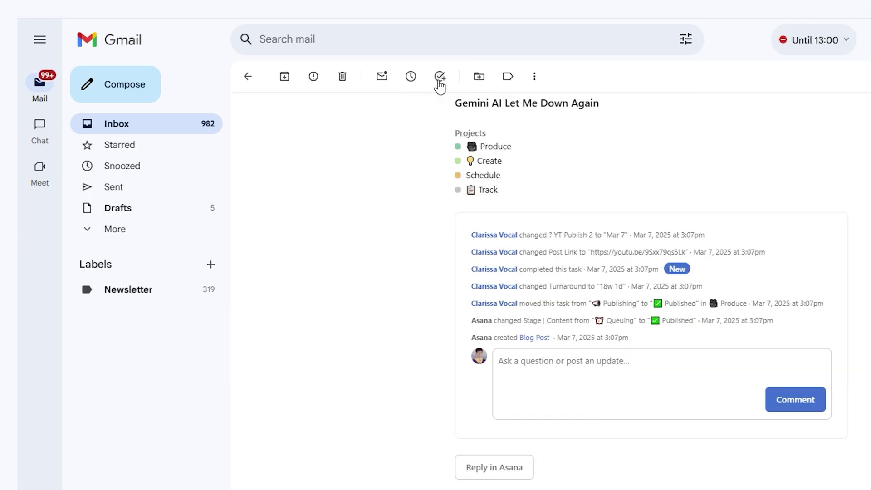
Save the Gemini AI email as a task and add a task named 'Edit Content'.
click(439, 78)
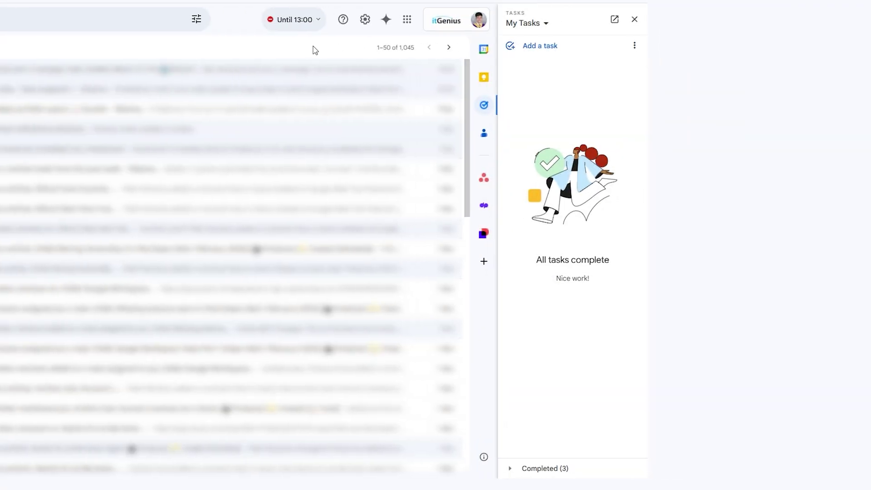
click(534, 49)
text(Edit Content)
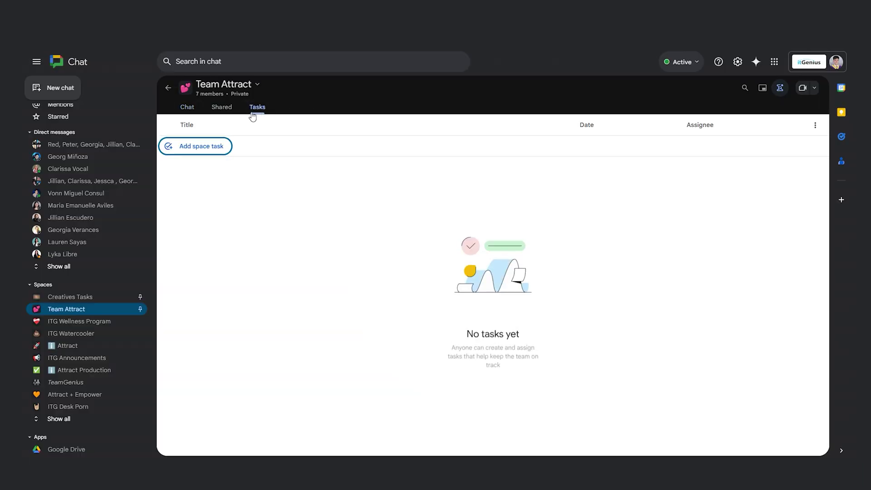
Add a task to the Team Attract space and open the Task Test discussion thread.
click(202, 147)
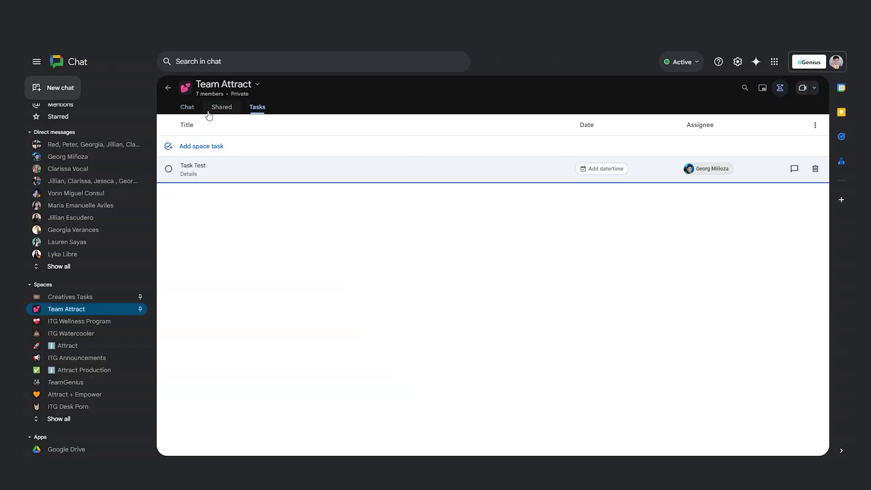
click(191, 108)
click(631, 396)
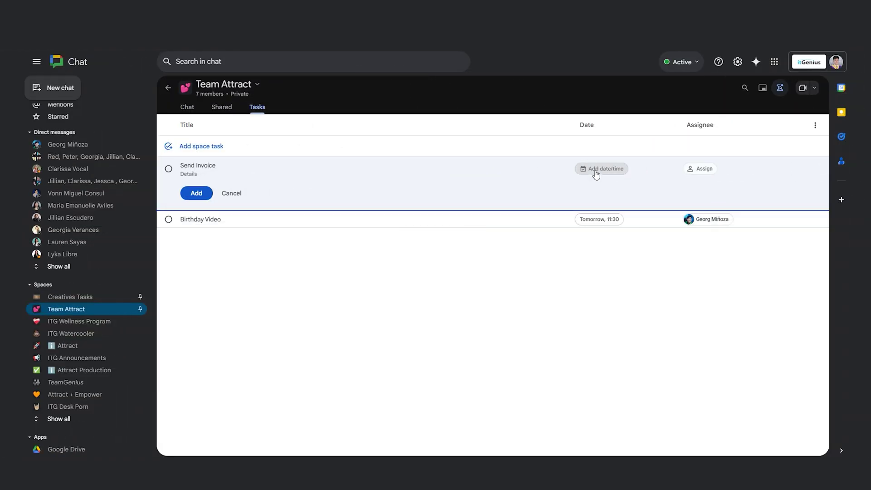
Schedule Send Invoice for 19 February at 09:30 and open its event details.
click(597, 169)
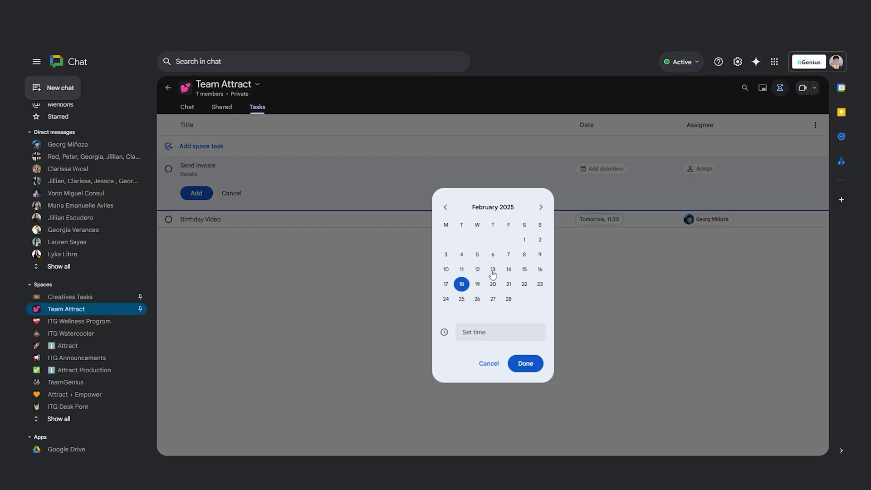
click(500, 332)
click(487, 283)
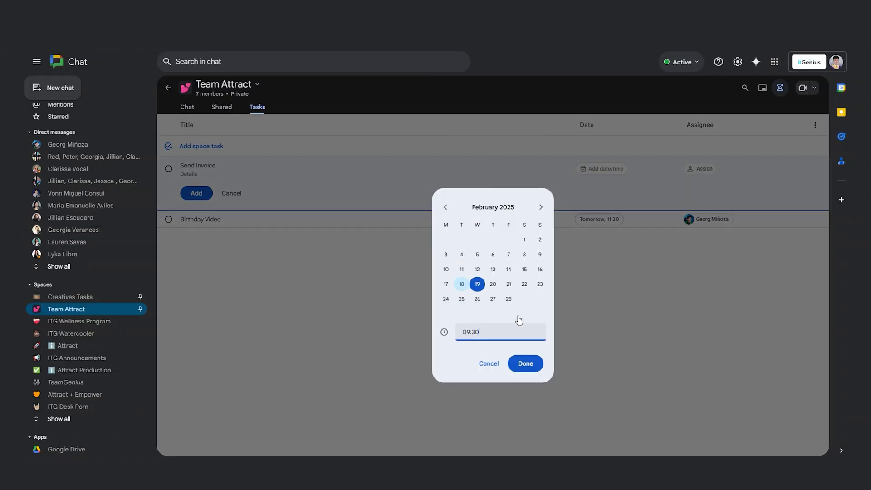
click(526, 364)
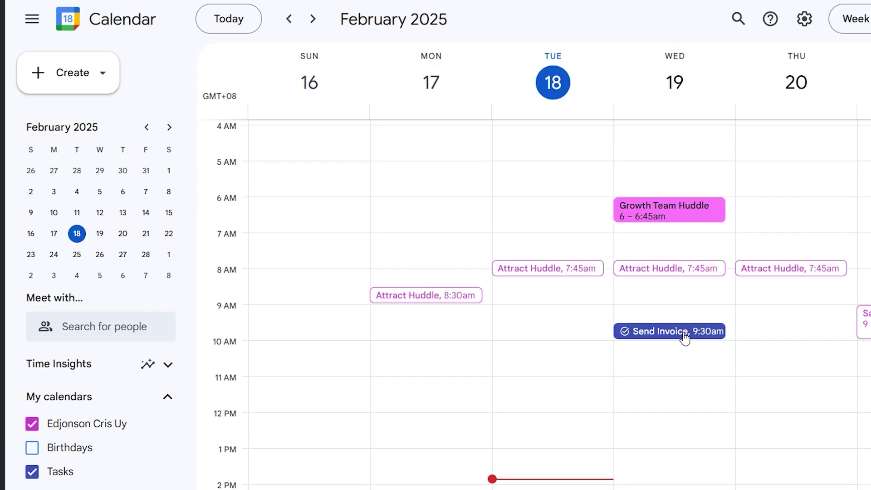
click(684, 335)
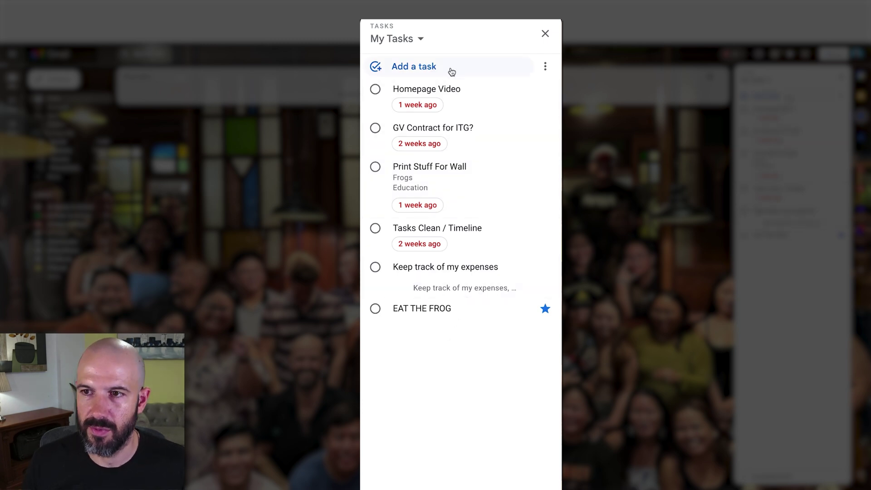
Create a 'TEST Task' entry at the top of the My Tasks list.
click(437, 68)
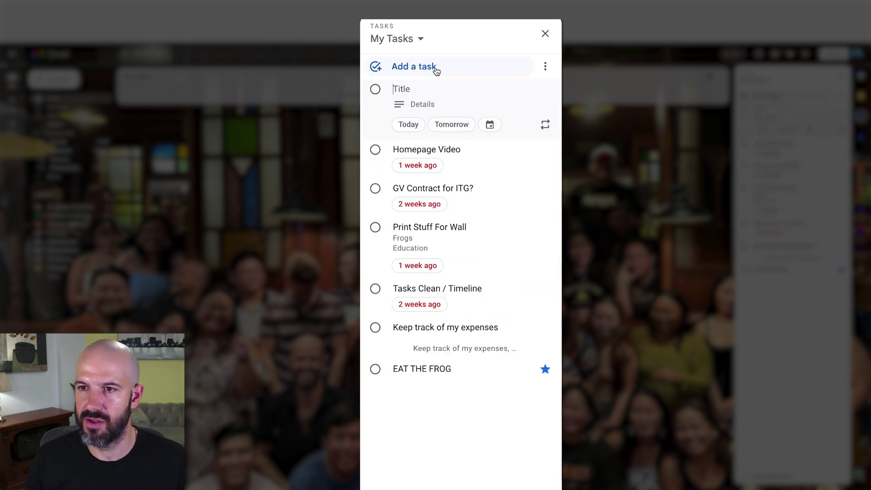
text(TEST Task)
key(Return)
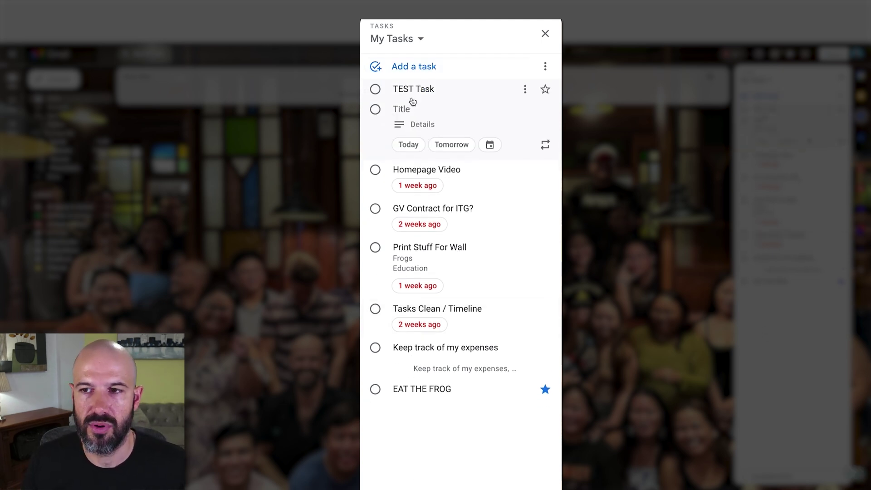
Star TEST Task from its expanded row, then collapse its details.
click(443, 89)
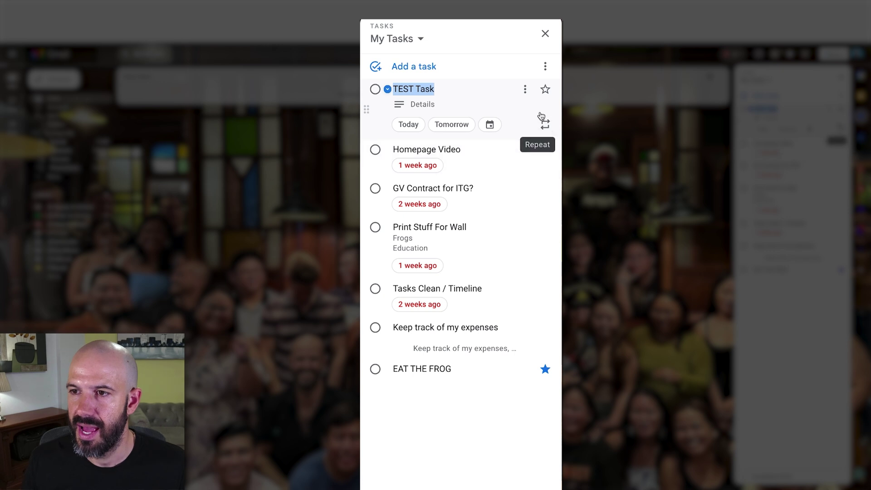
click(545, 89)
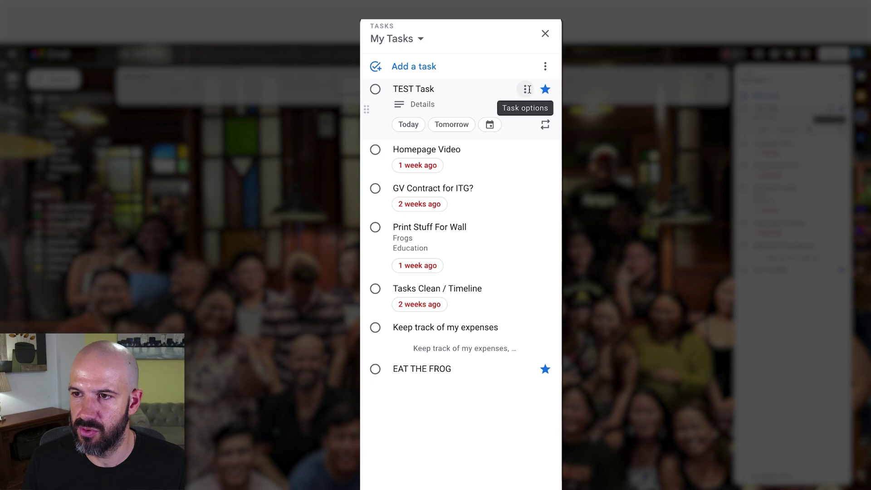
click(447, 418)
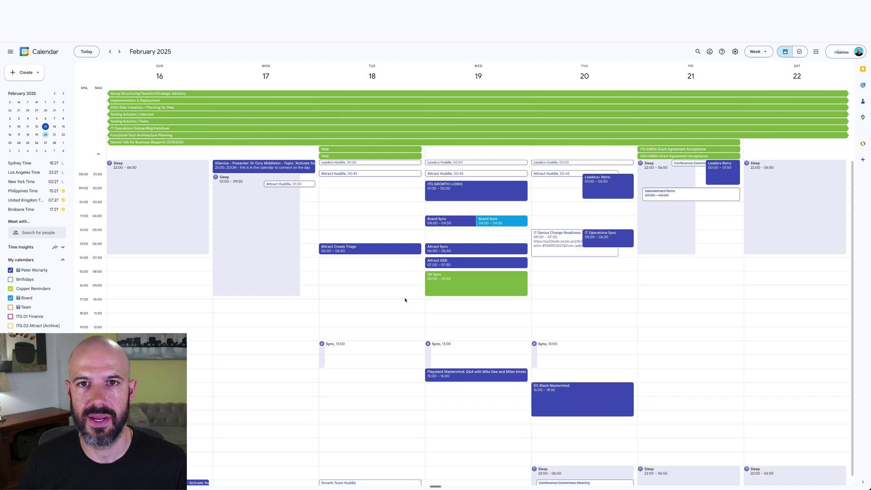
Zoom the Calendar page in and show the My Tasks panel beside the 16–22 February week.
key(ctrl+plus)
key(ctrl+plus)
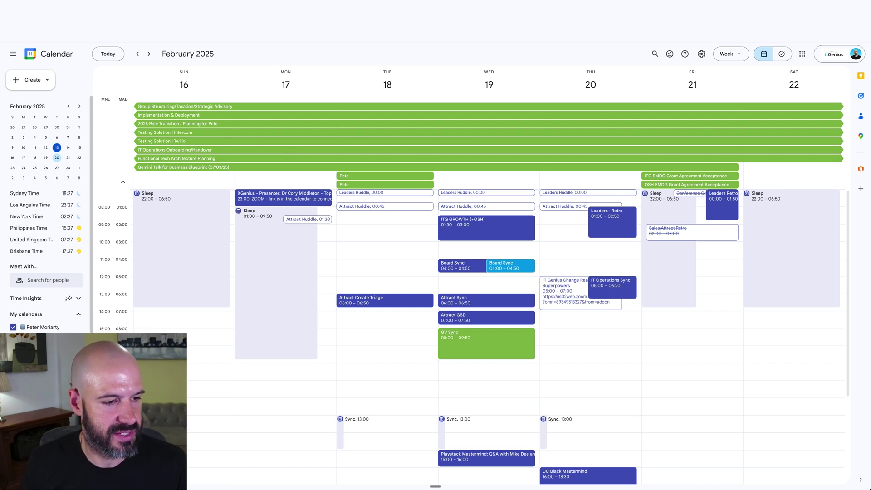
scroll(45, 218, down, 2)
scroll(257, 353, down, 2)
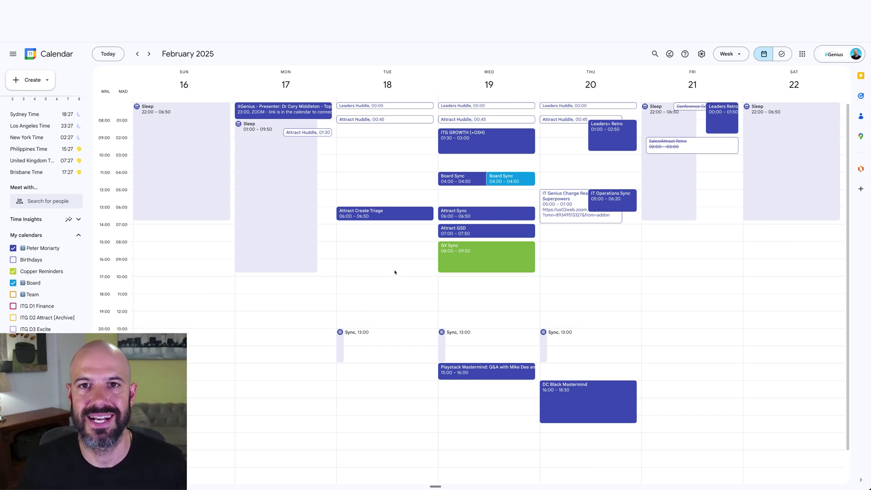
click(861, 95)
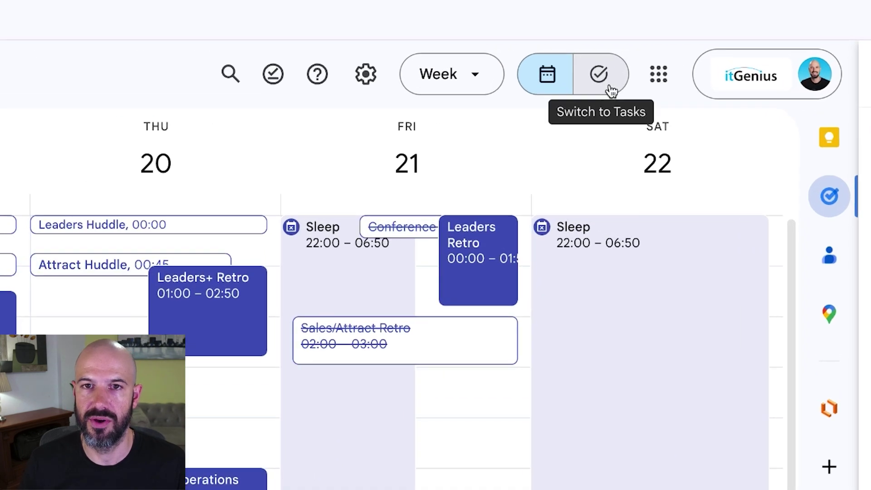
Switch to Calendar's full-page Tasks view showing My Tasks and the empty 2nd list.
click(609, 87)
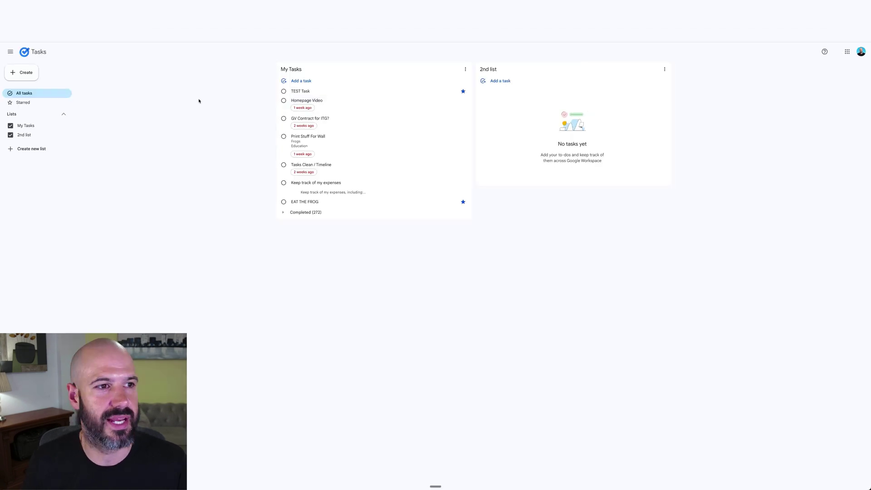
click(10, 52)
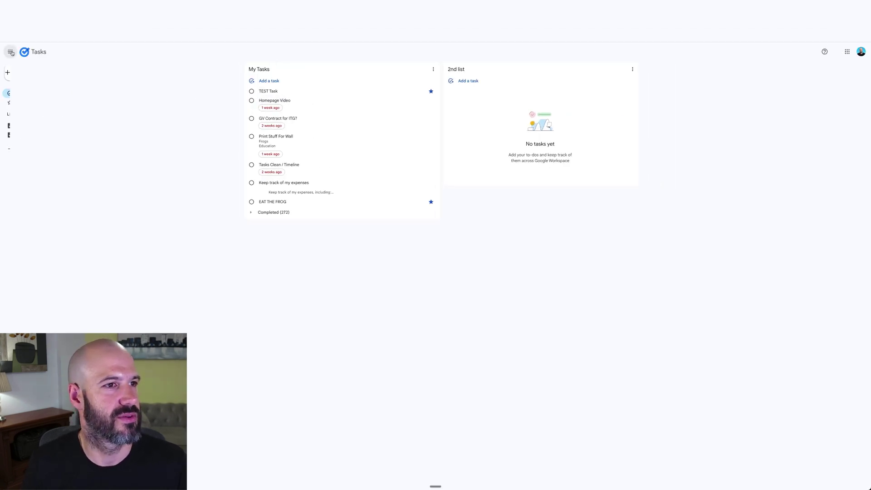
click(10, 52)
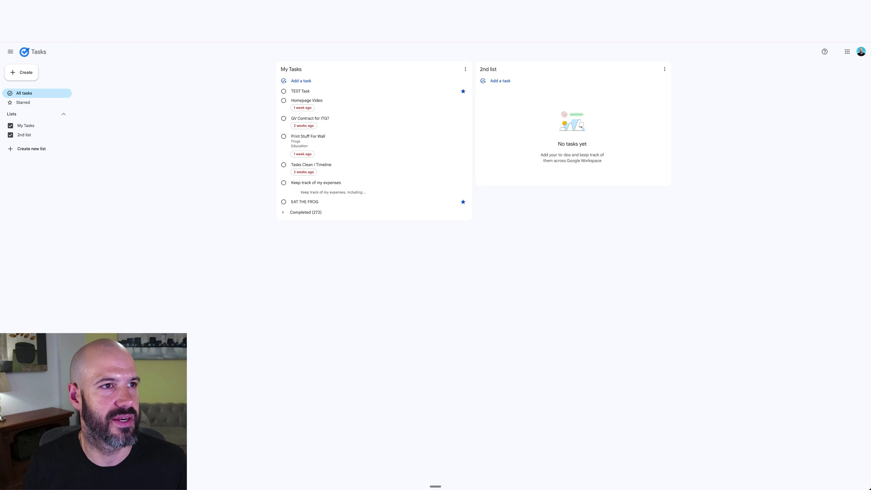
key(ctrl+Tab)
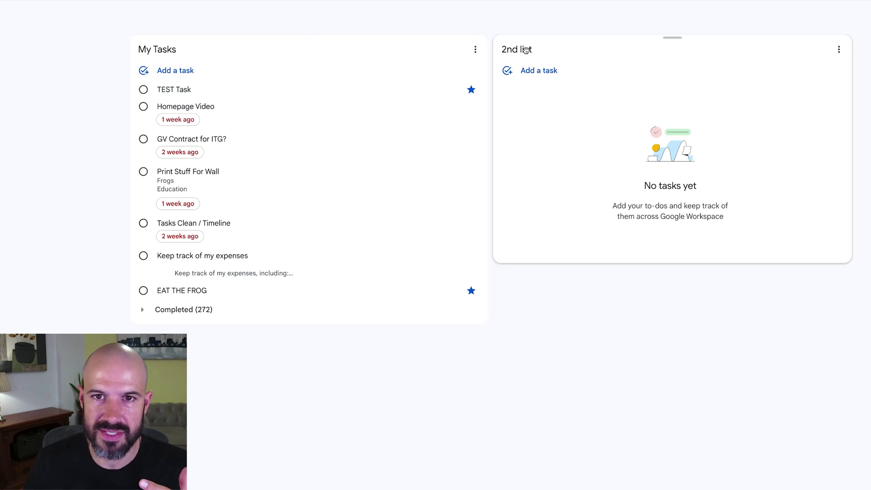
Rename the 2nd list to 'Shopping LIst'.
click(839, 50)
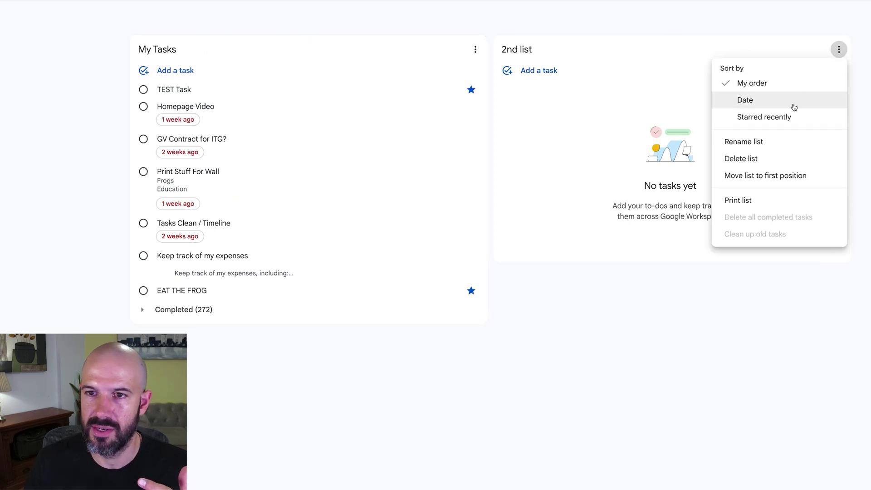
click(760, 143)
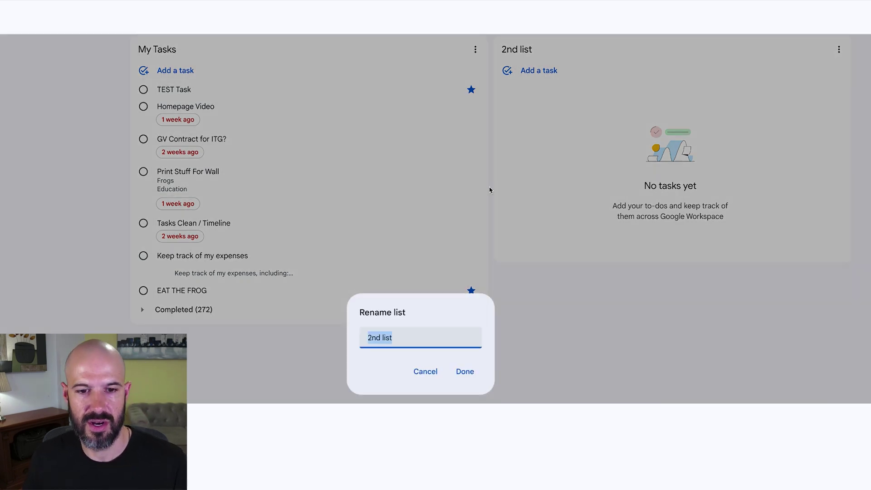
text(S)
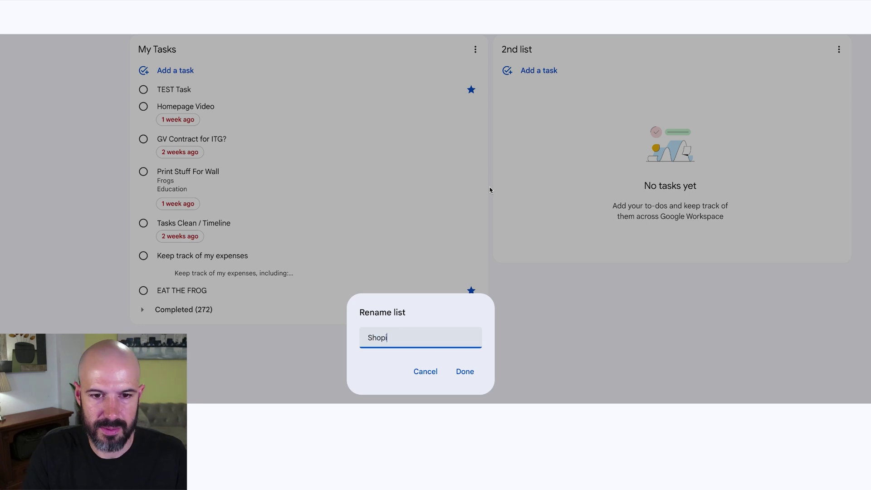
text(hopping LIst)
key(Return)
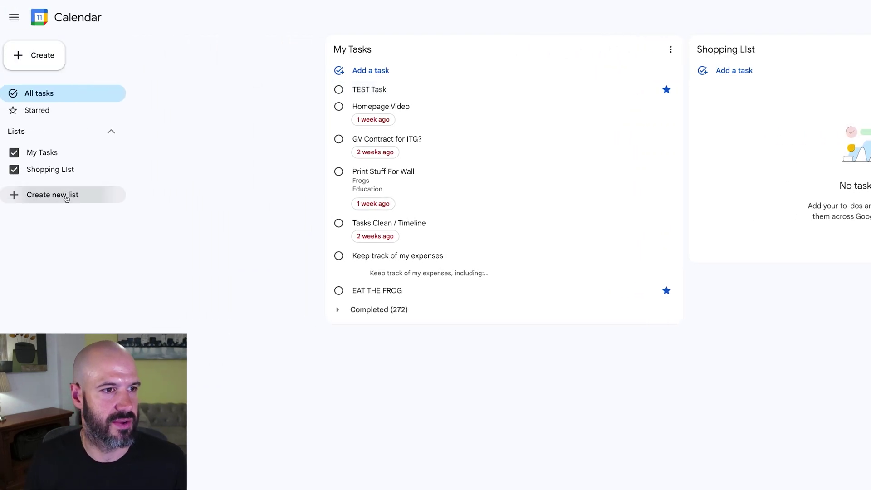
Create a new empty task list named 'Home'.
click(68, 197)
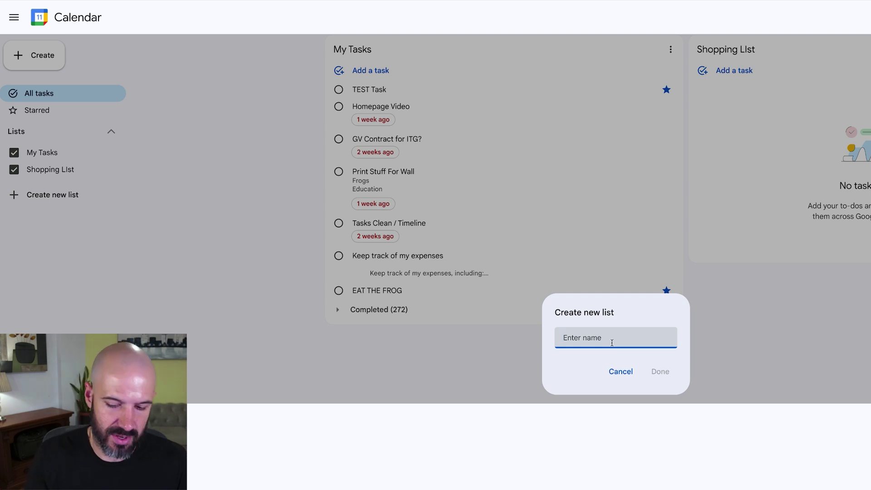
text(Home)
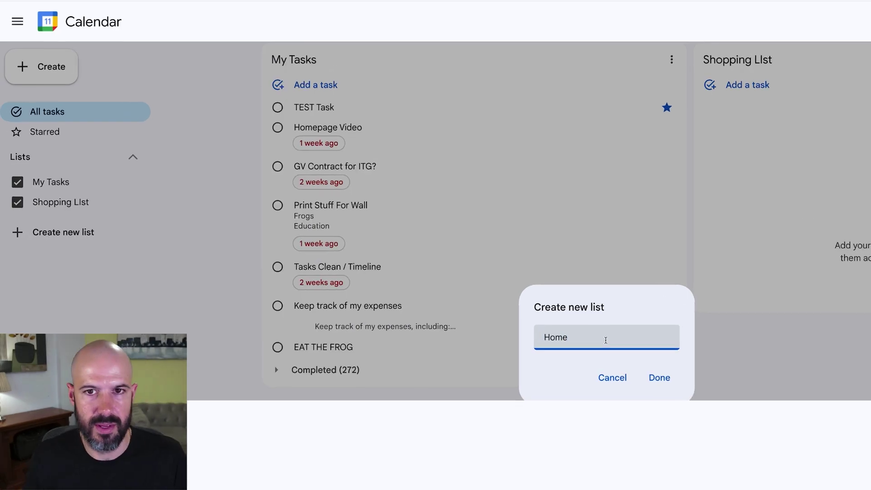
click(618, 360)
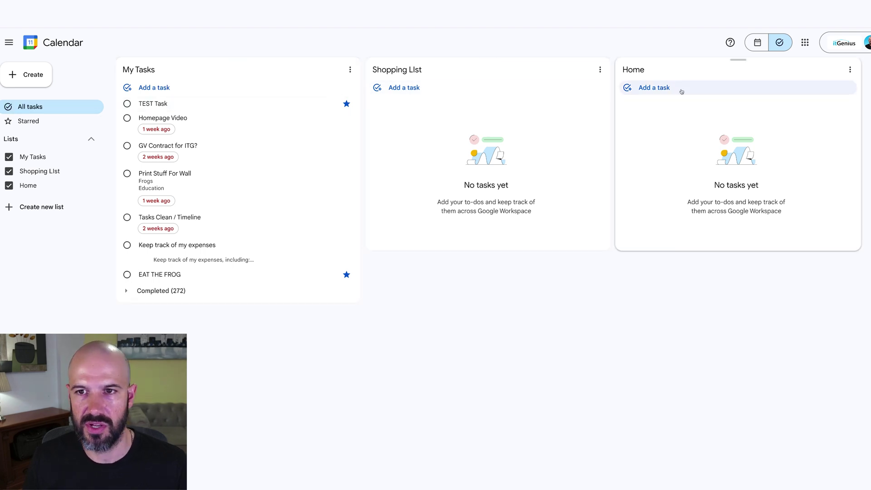
Add 'Eggs' and 'Milk' as tasks in Shopping LIst and close the blank entry.
click(401, 89)
text(Eggs)
key(Return)
text(Milk)
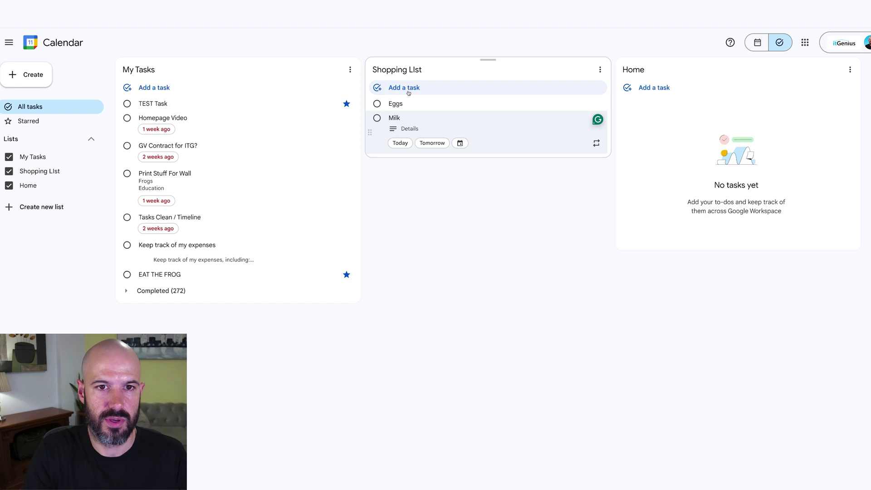
key(Return)
click(465, 188)
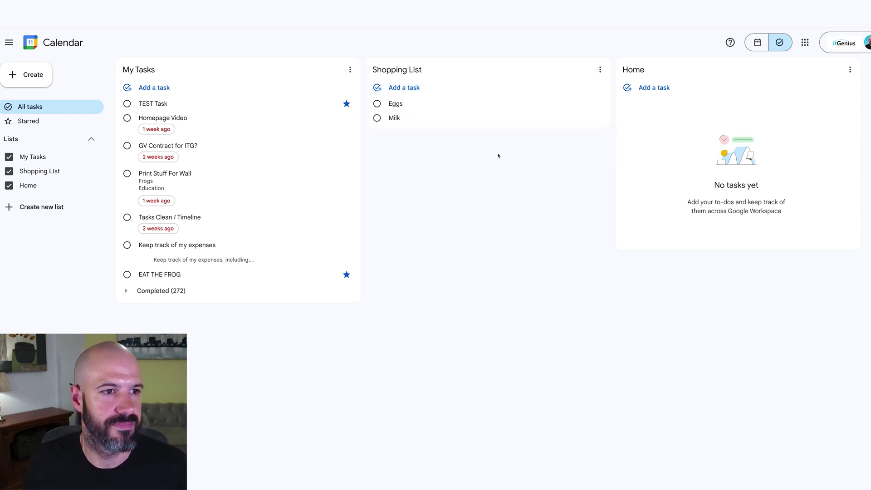
In calendar view, browse Shopping LIst, Home and My Tasks in the Tasks panel, then return to full-page lists.
click(757, 42)
click(757, 58)
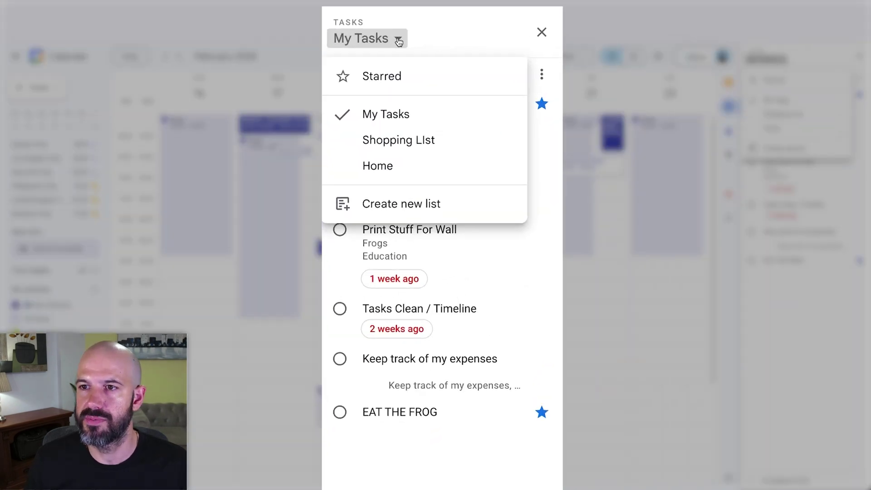
click(397, 141)
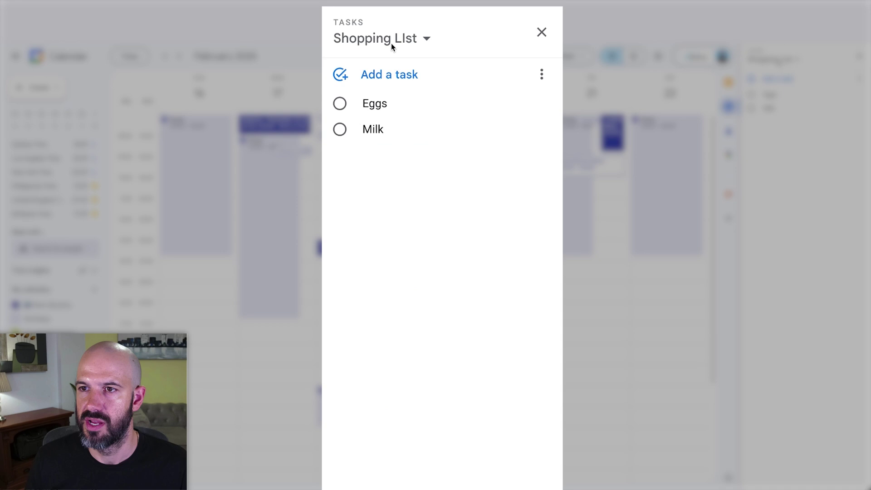
click(391, 42)
click(389, 172)
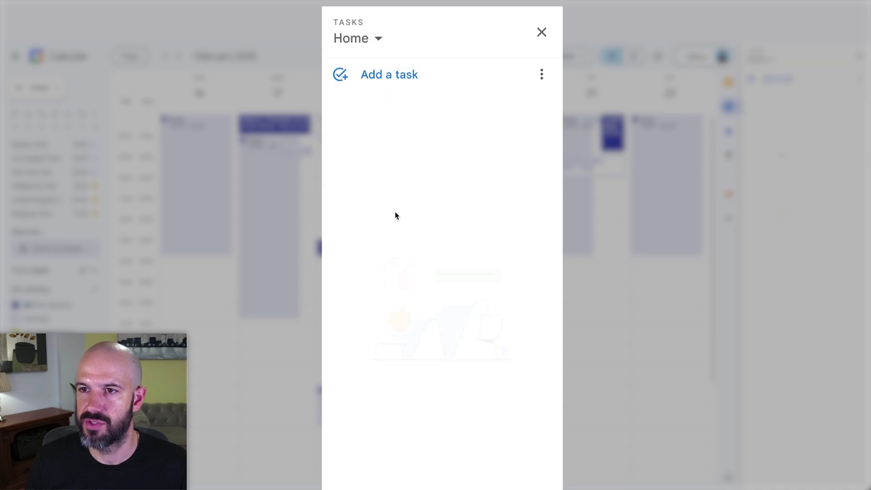
click(375, 39)
click(395, 139)
click(374, 44)
click(385, 113)
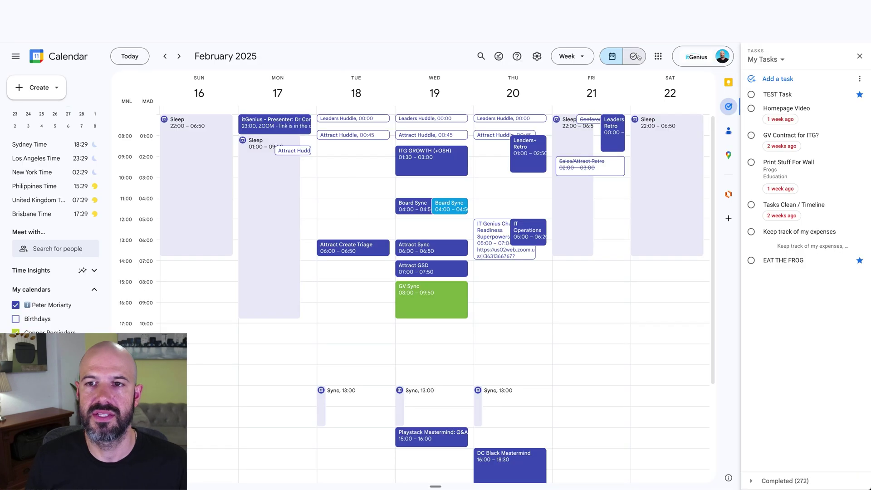
click(681, 57)
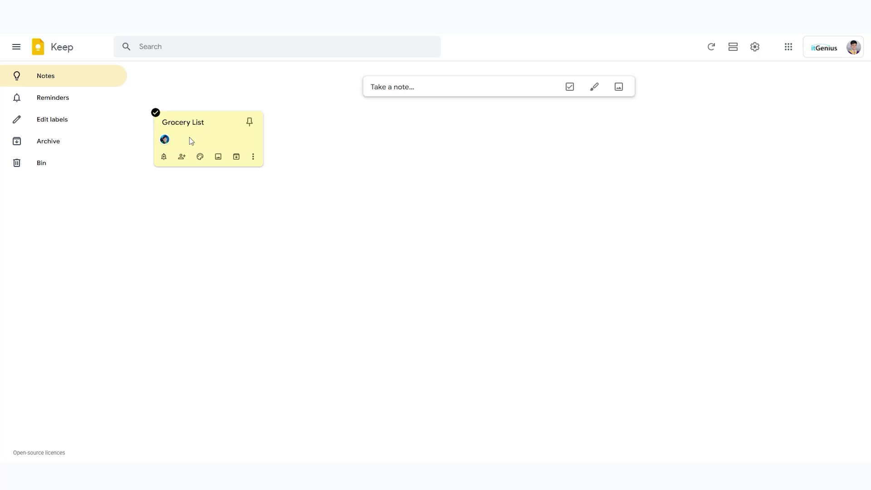
Open the Grocery List note in Keep to show Egg, Bacon, Salt, Pepper and Garlic.
click(190, 137)
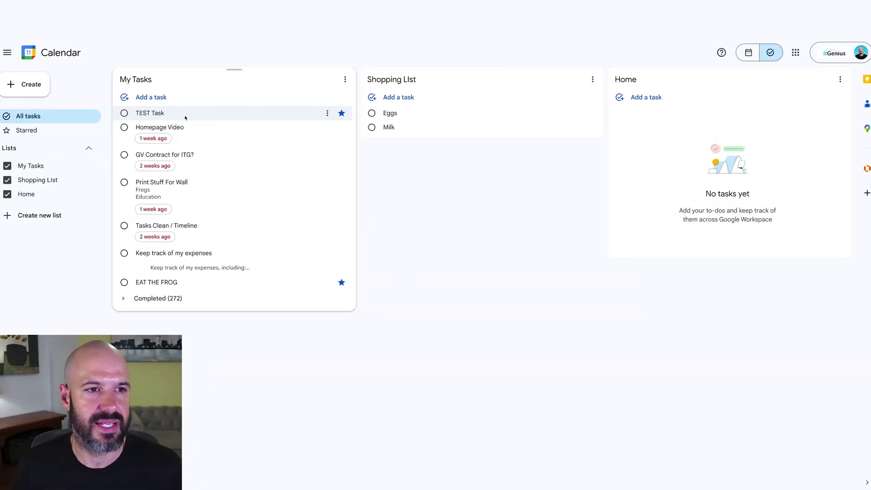
Set TEST Task's due date to Today.
click(184, 117)
click(152, 137)
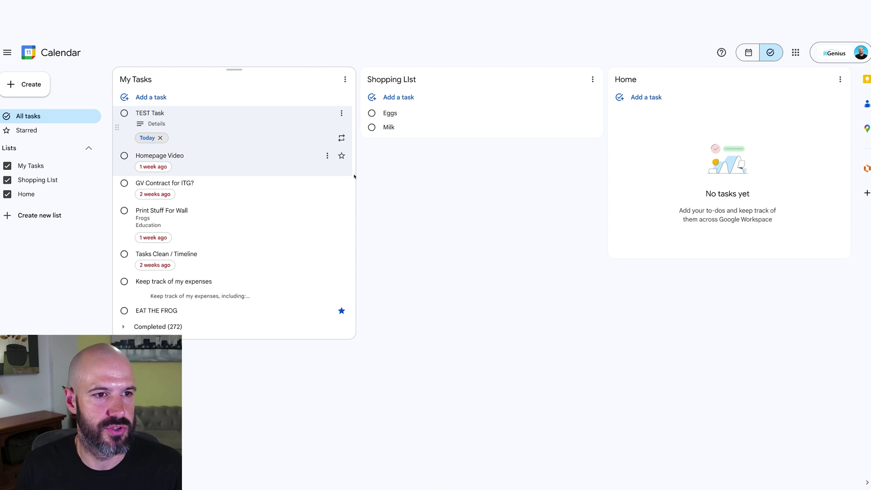
click(374, 171)
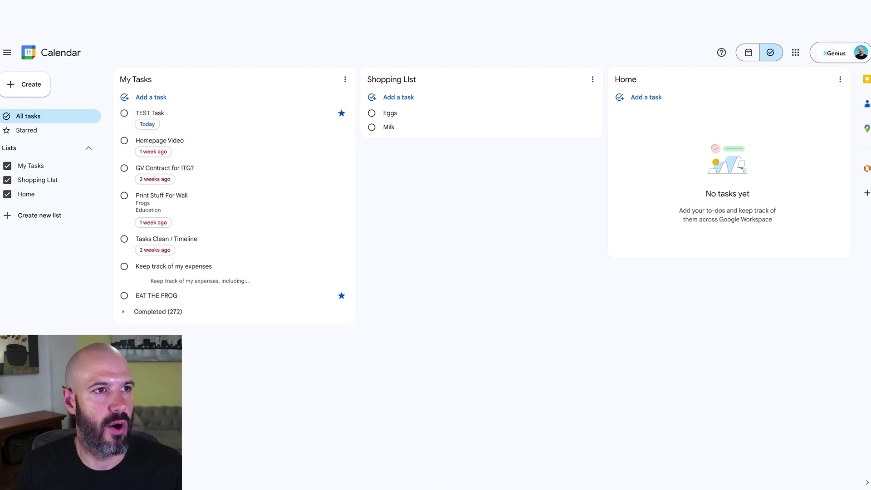
Show the 9–15 February 2025 week and check Thursday 13's pending tasks, including TEST Task.
click(748, 53)
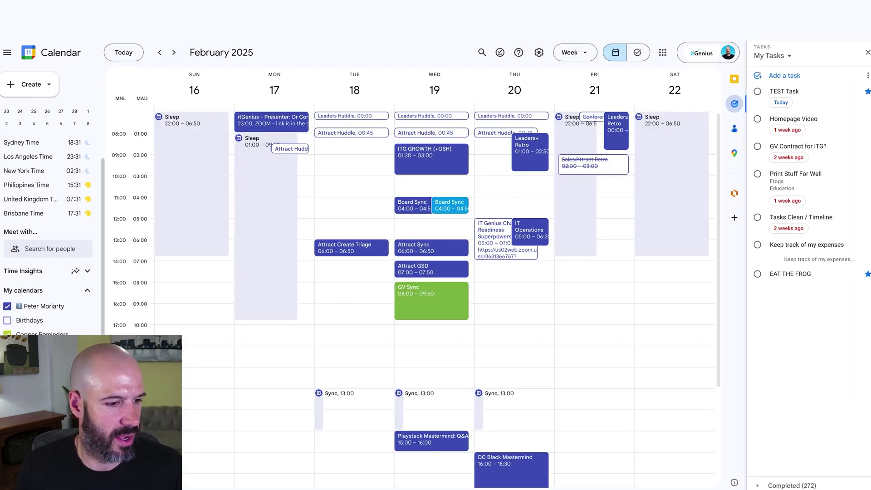
scroll(45, 272, down, 2)
scroll(46, 285, down, 1)
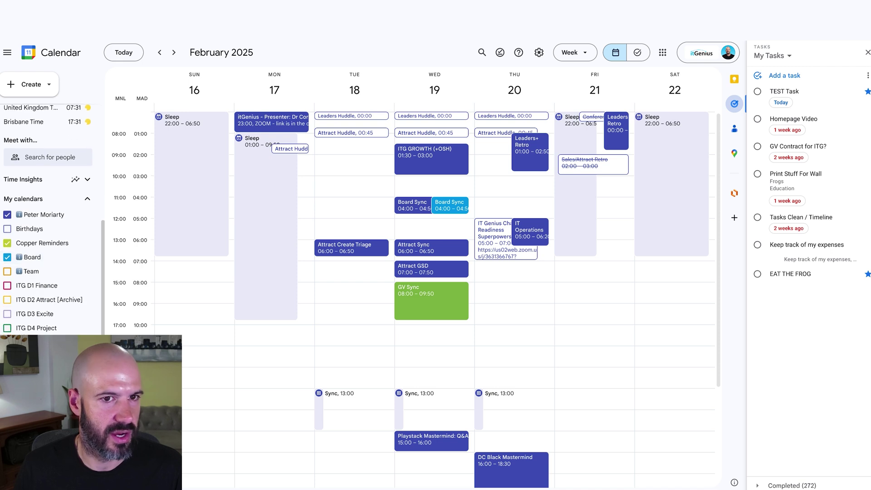
key(t)
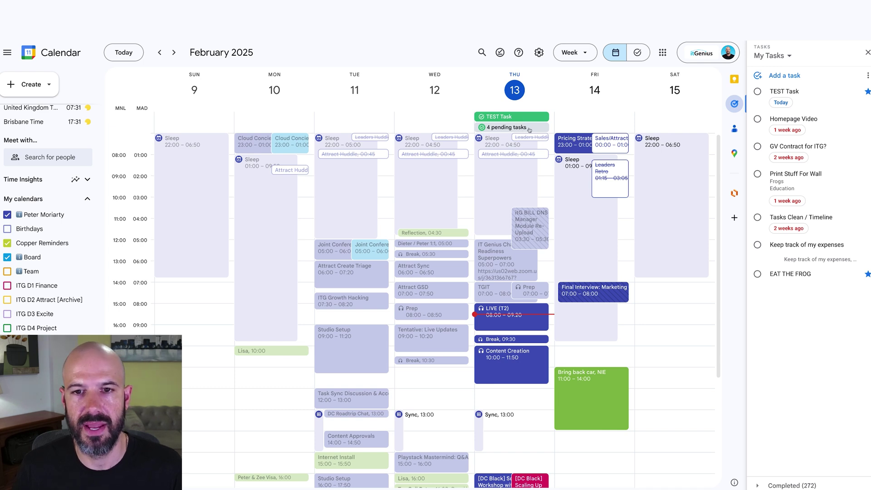
click(529, 127)
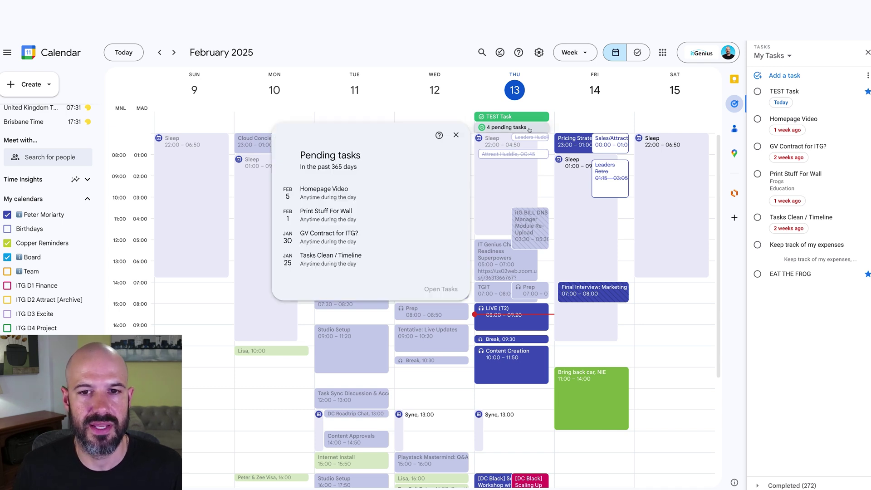
click(526, 129)
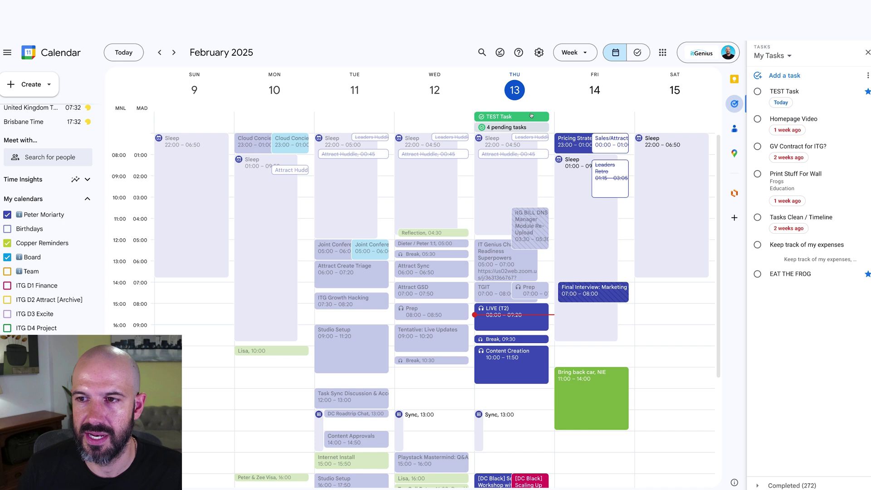
Drag Homepage Video from the Tasks panel onto Thursday 13 at 12:00.
drag(817, 121, 524, 395)
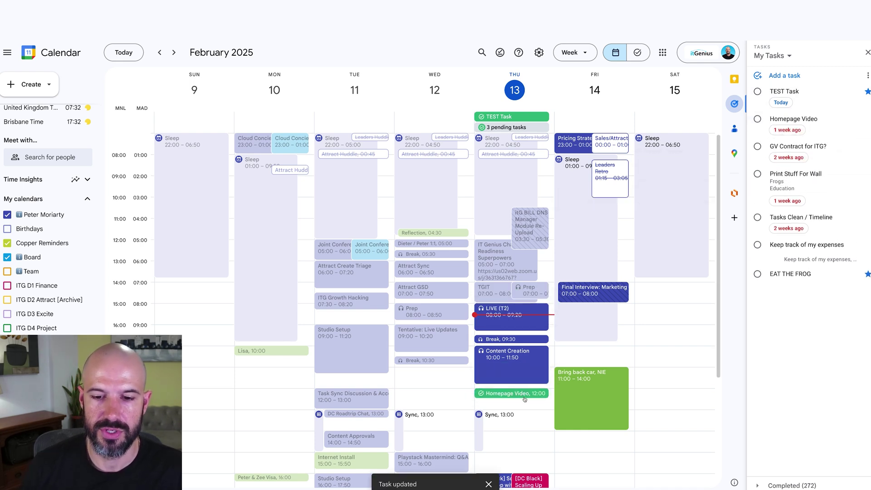